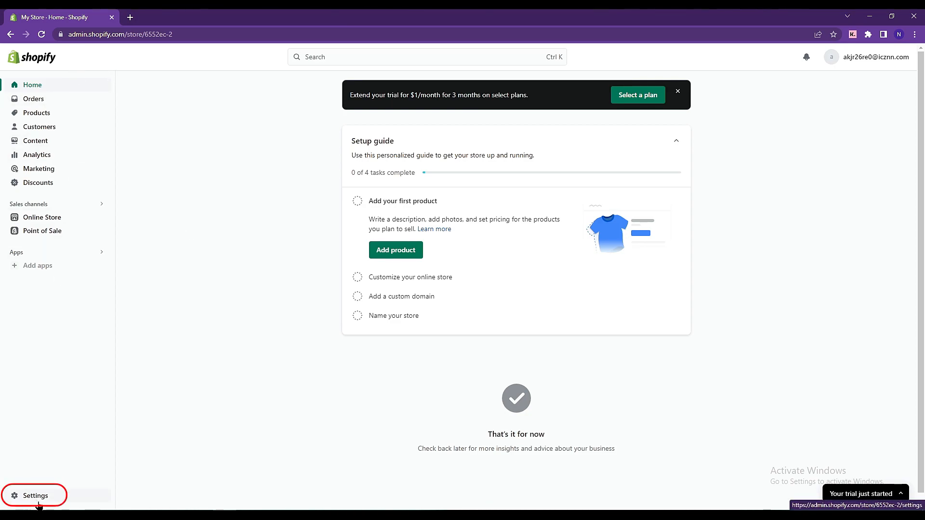
Open the local delivery settings for the shop location within the store's shipping and delivery settings
click(56, 501)
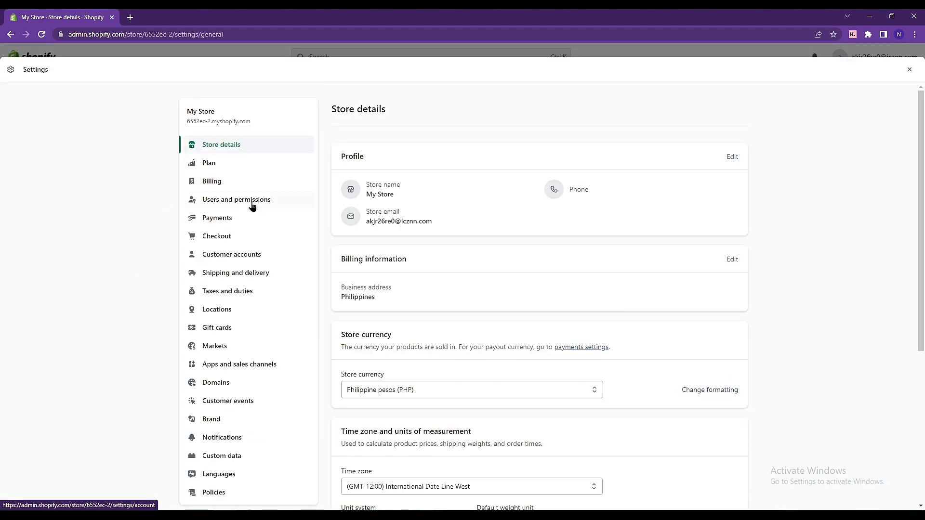
click(278, 280)
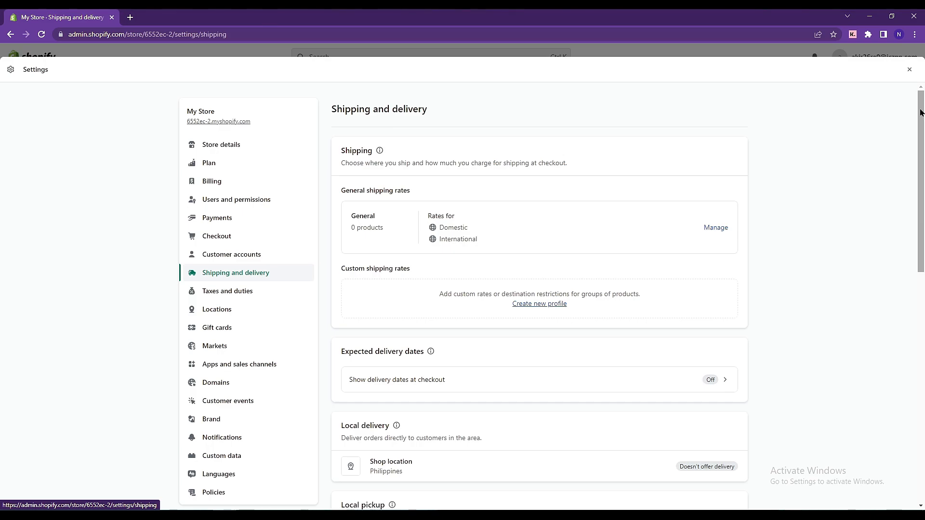
drag(920, 112, 920, 239)
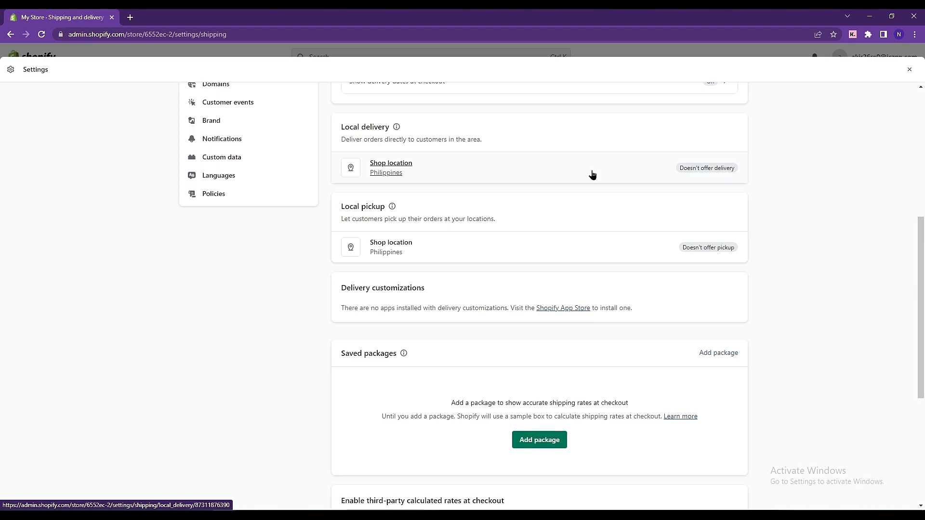
click(413, 172)
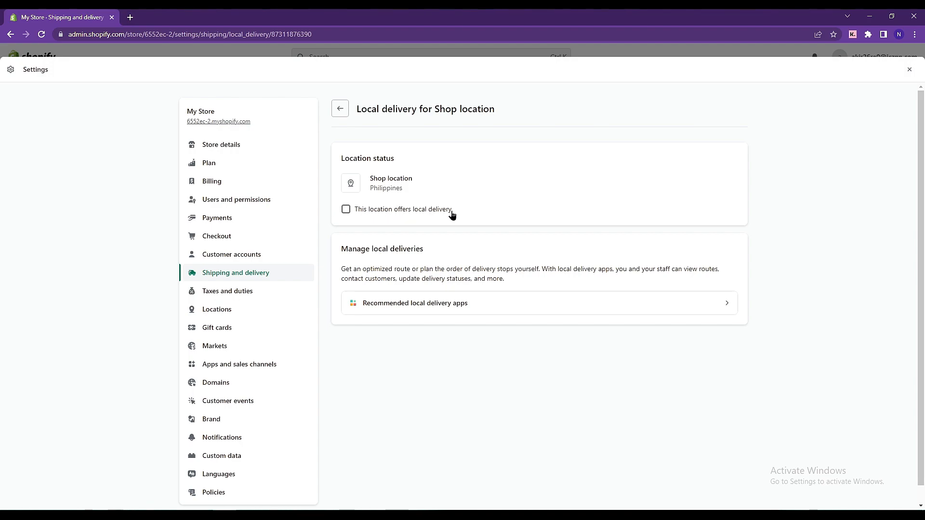
Enable local delivery for the shop location, examine its delivery zone options, and leave without saving
click(346, 209)
scroll(530, 212, down, 3)
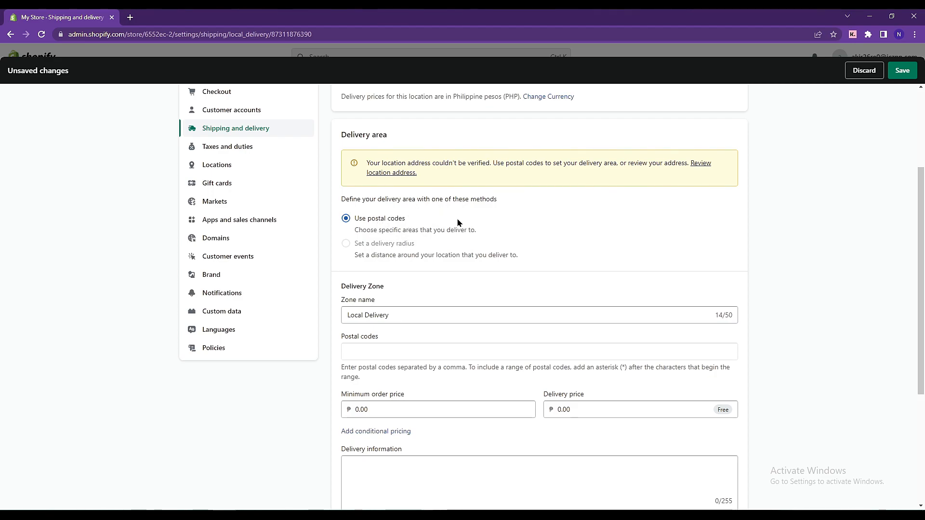
scroll(463, 234, down, 1)
drag(391, 266, 344, 267)
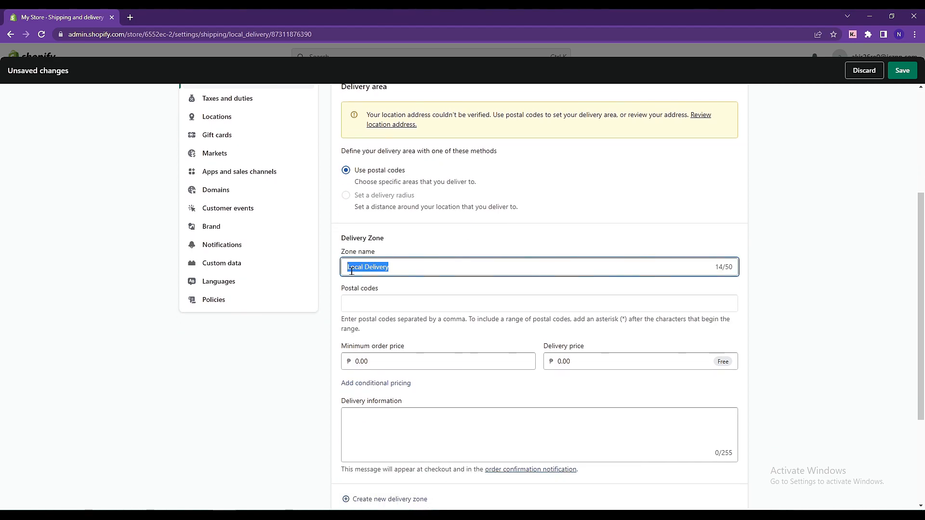
click(371, 305)
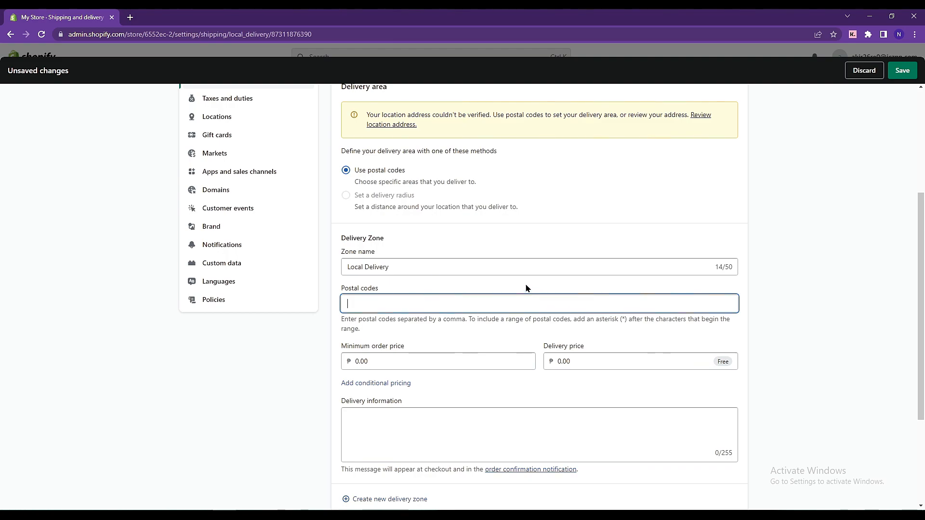
scroll(522, 286, down, 1)
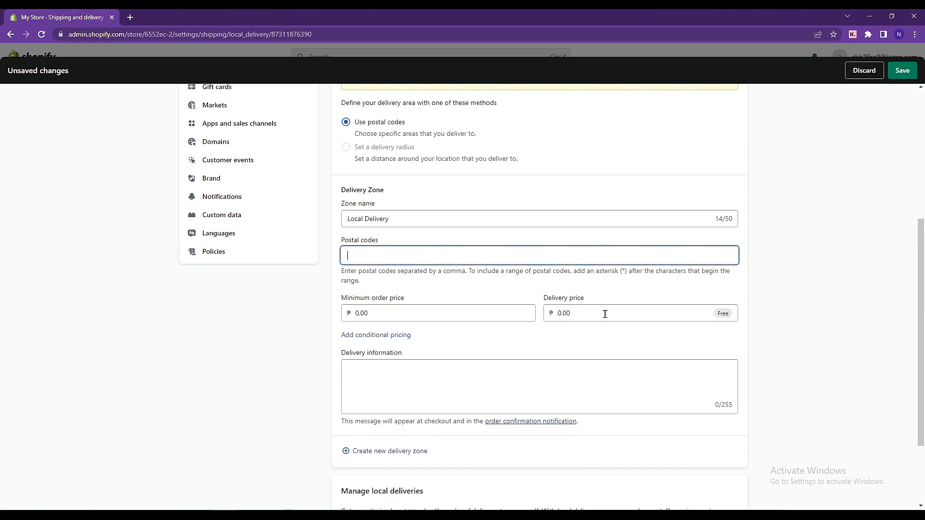
scroll(436, 334, down, 2)
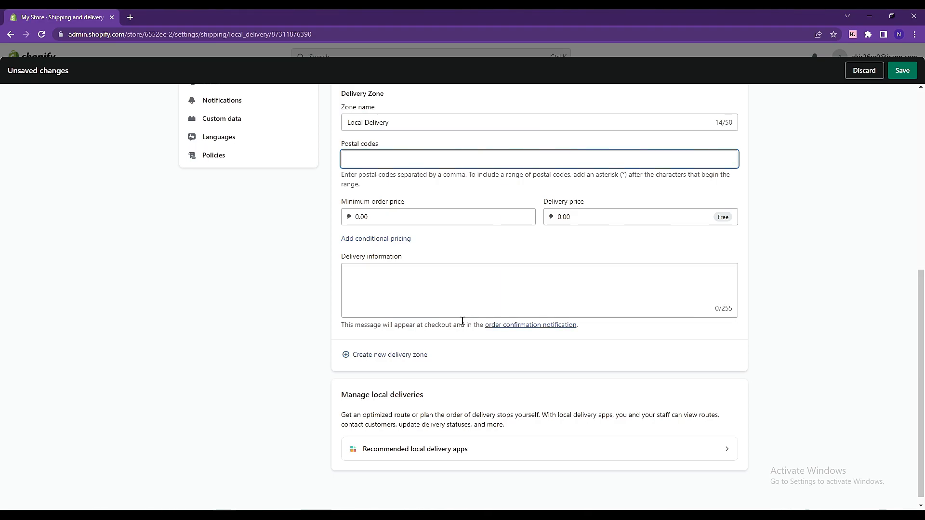
click(423, 354)
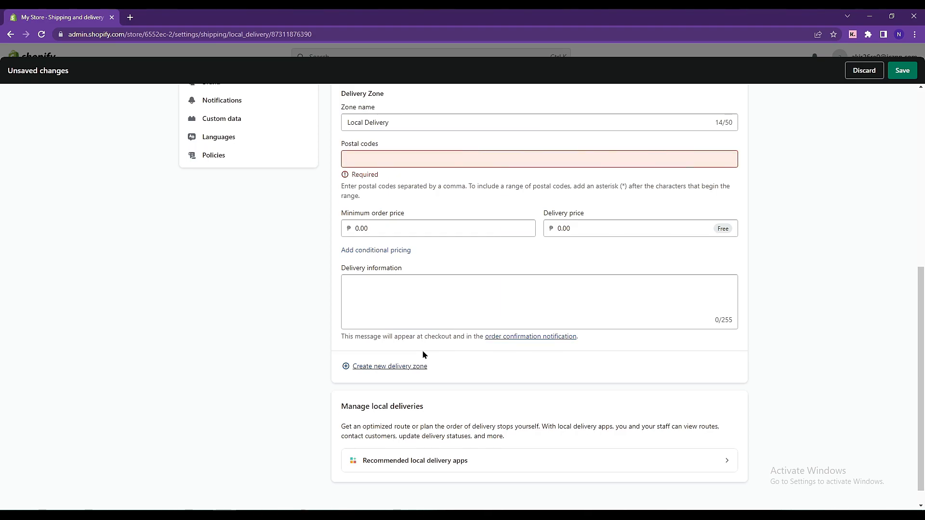
key(alt+Left)
click(583, 317)
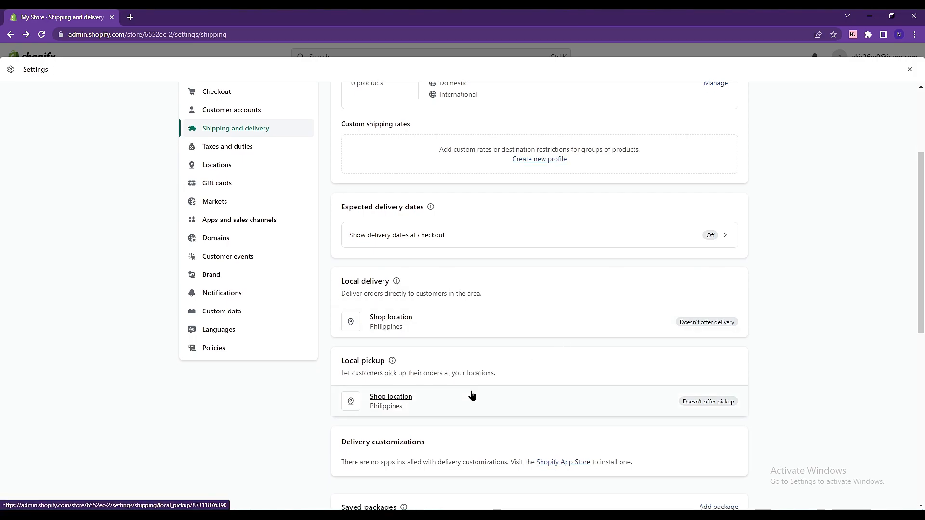
Enable local pickup for the shop location with expected pickup time "Usually ready in 24 hours" and save the settings
click(472, 396)
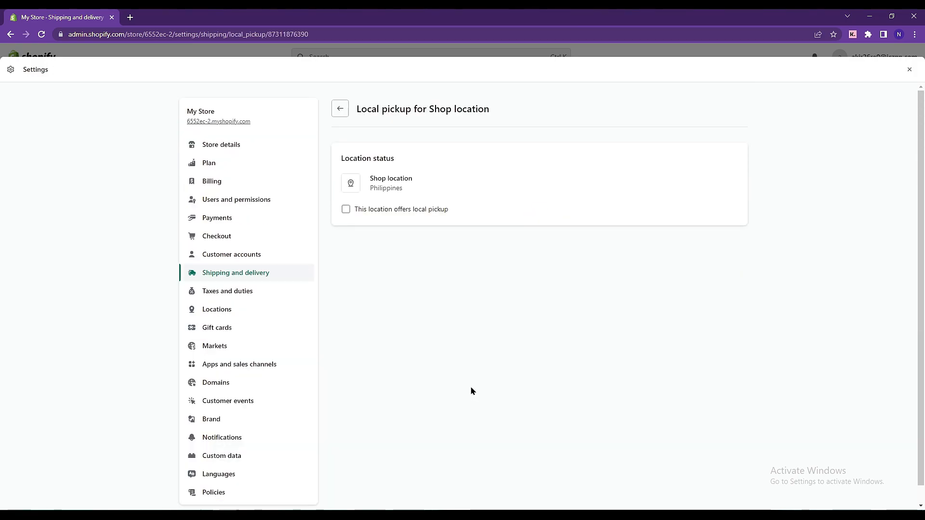
click(345, 209)
scroll(476, 194, down, 1)
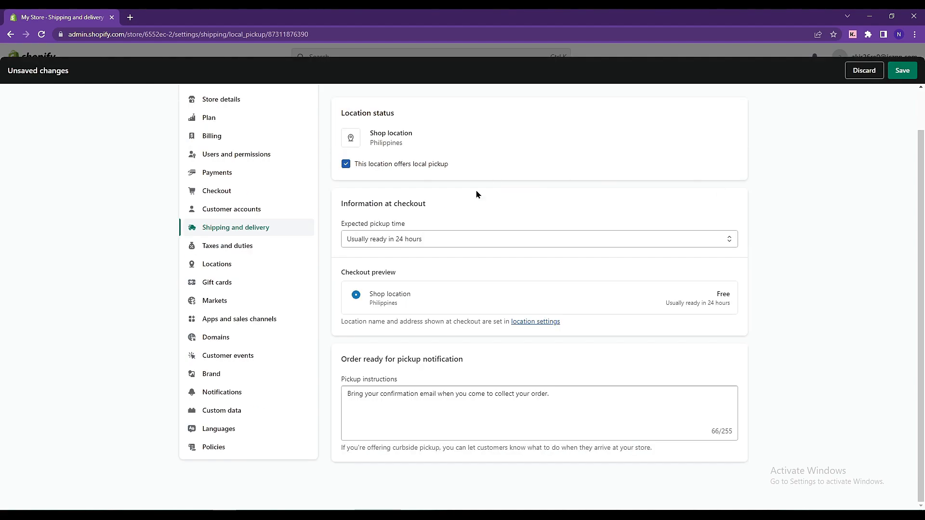
click(372, 241)
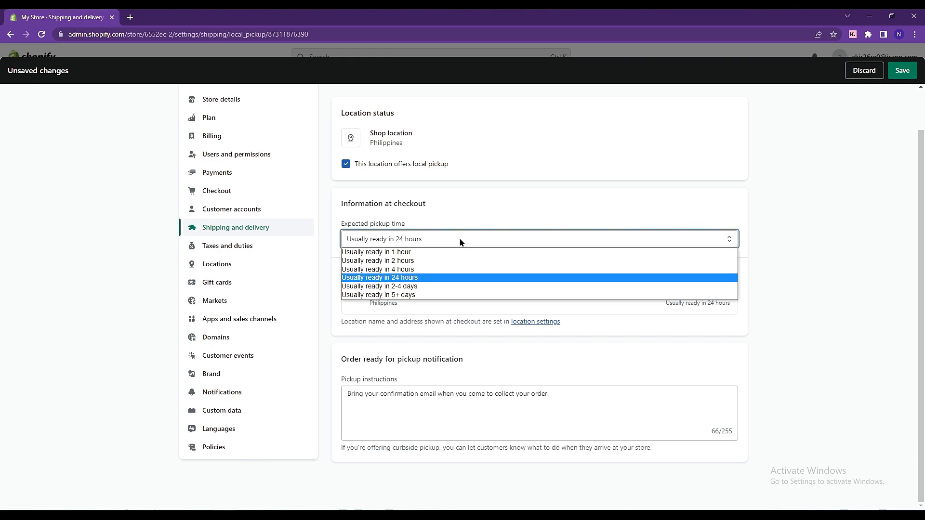
click(468, 204)
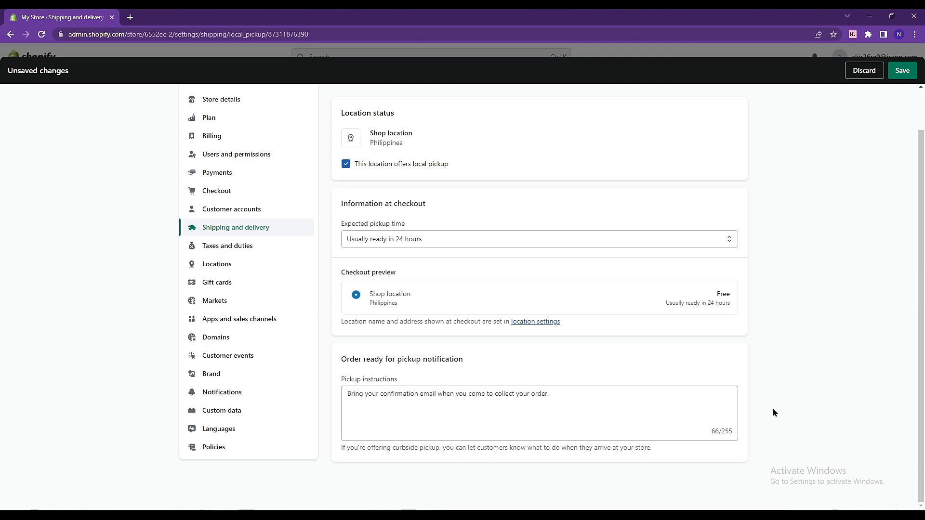
click(899, 71)
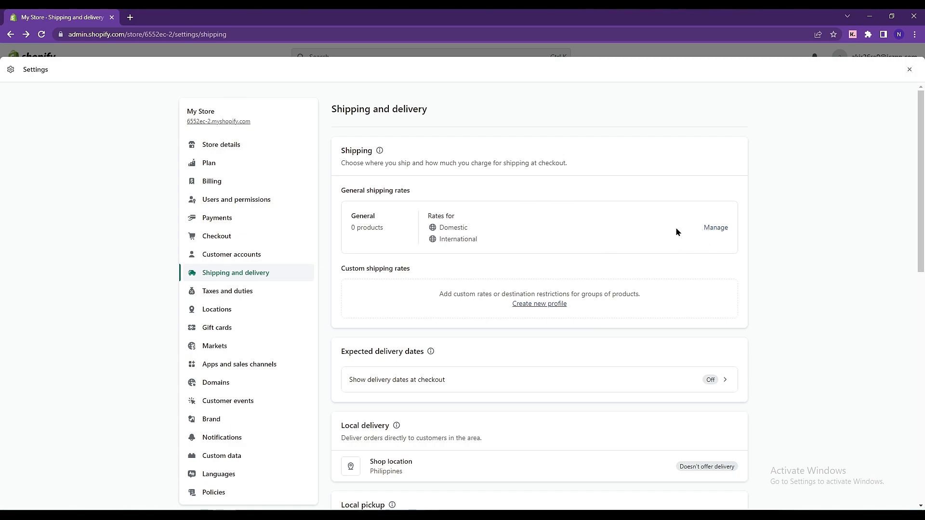
Open the general shipping profile's Domestic zone for editing and deselect the Philippines
click(714, 230)
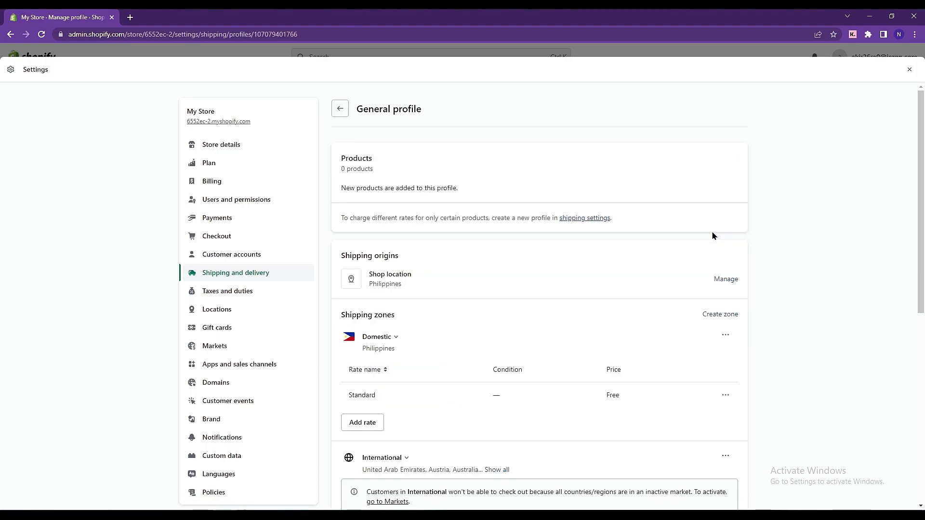
scroll(712, 232, down, 2)
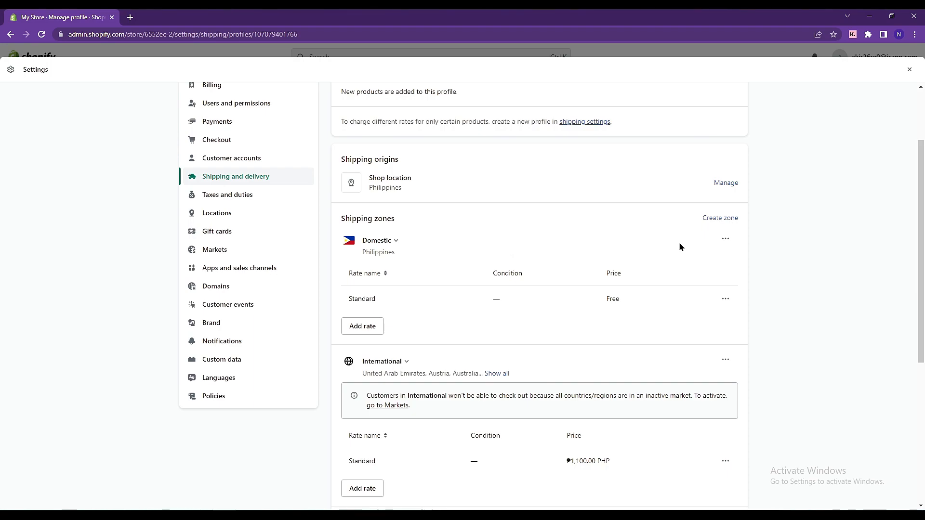
click(726, 241)
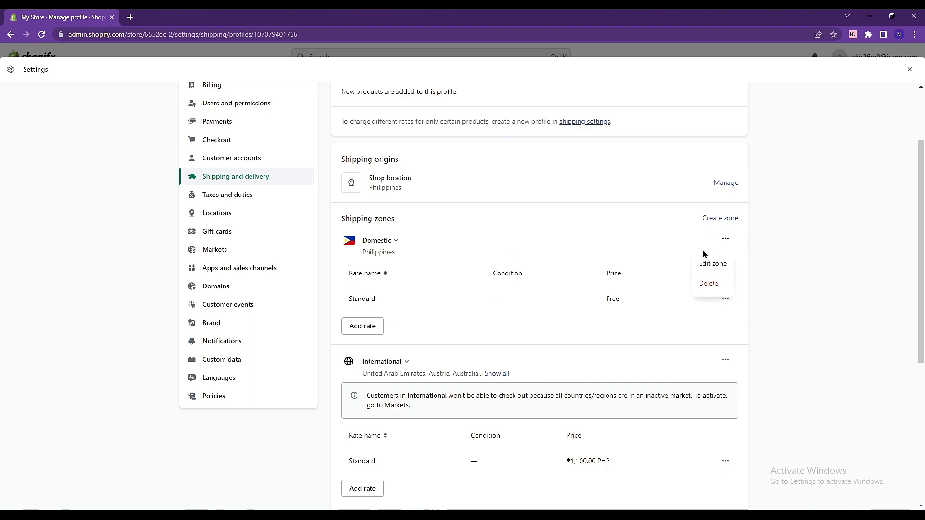
click(713, 265)
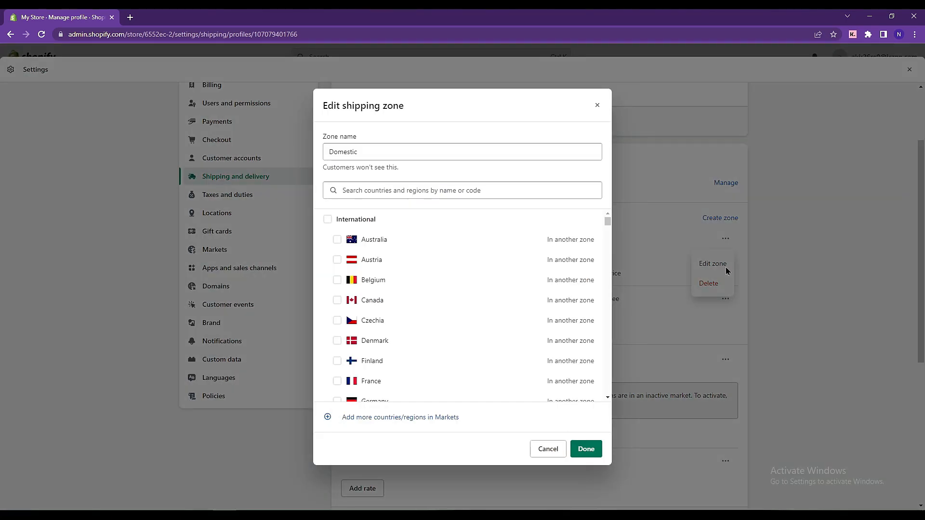
drag(607, 223, 628, 298)
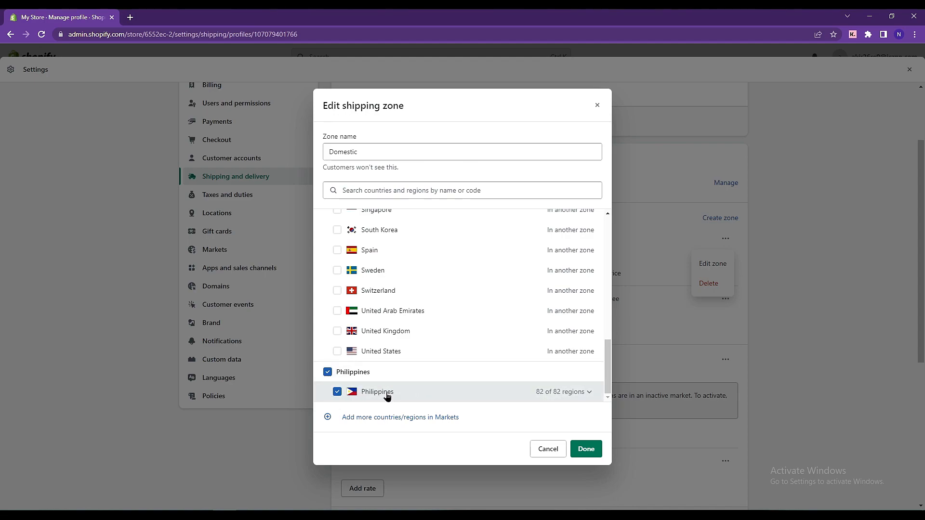
click(337, 391)
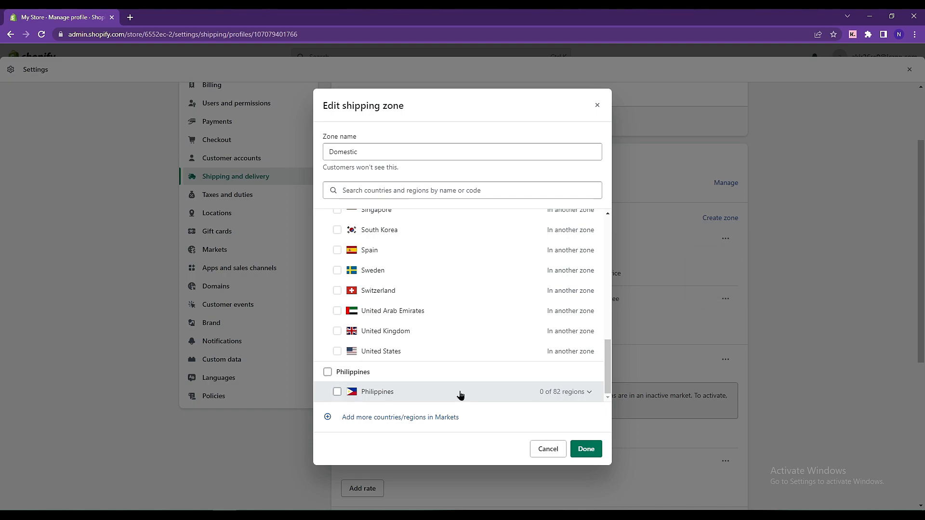
Include only the Philippine regions Abra, Agusan del Norte, Agusan del Sur, Aklan, Albay, Antique and Apayao in the zone
click(565, 392)
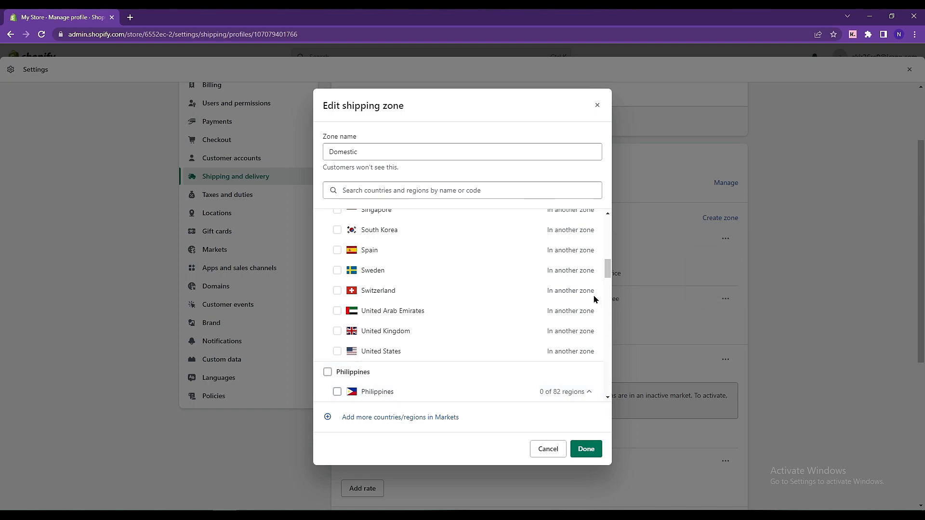
scroll(608, 286, down, 1)
scroll(609, 294, down, 3)
scroll(609, 299, up, 1)
scroll(610, 302, down, 1)
scroll(609, 303, down, 20)
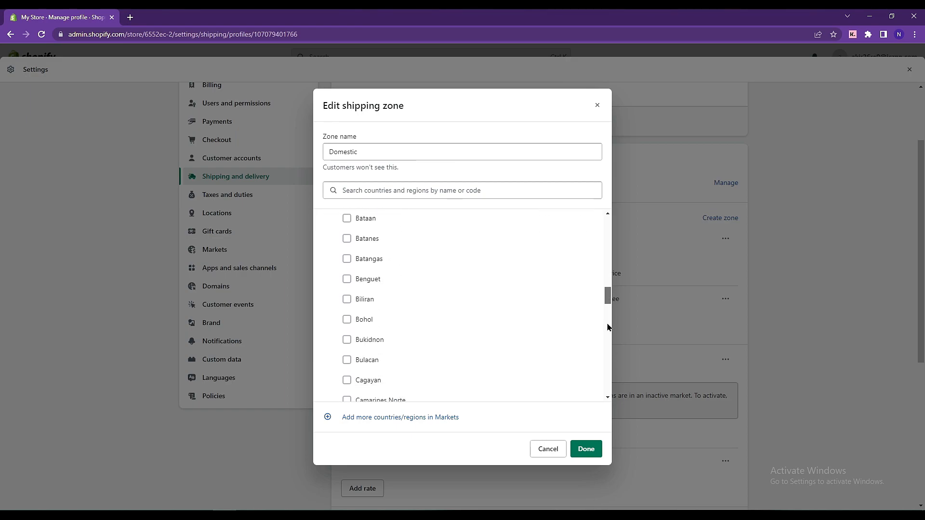
drag(613, 399, 608, 269)
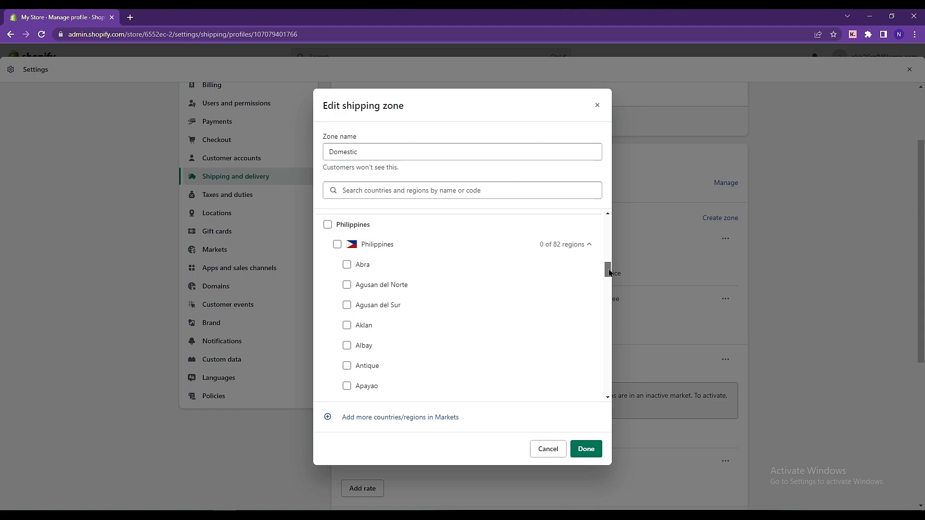
click(347, 266)
click(346, 285)
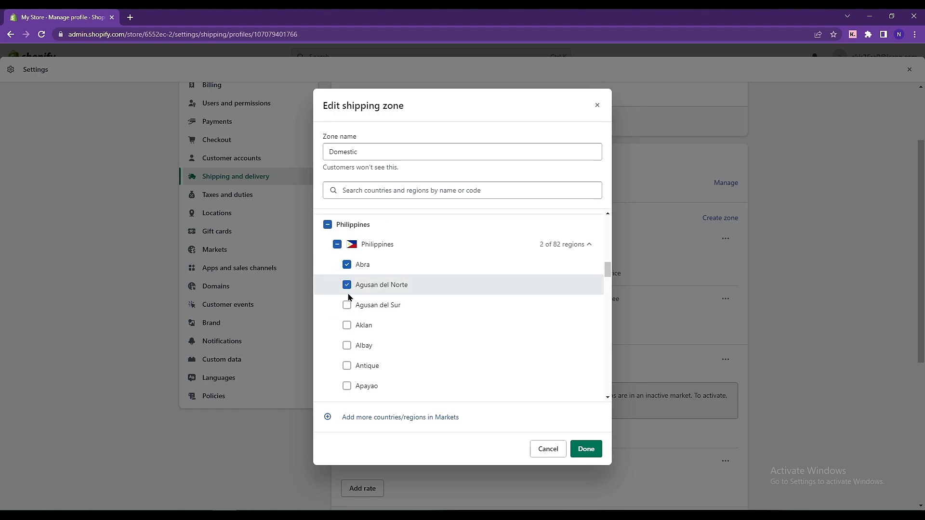
click(347, 306)
click(347, 326)
click(347, 346)
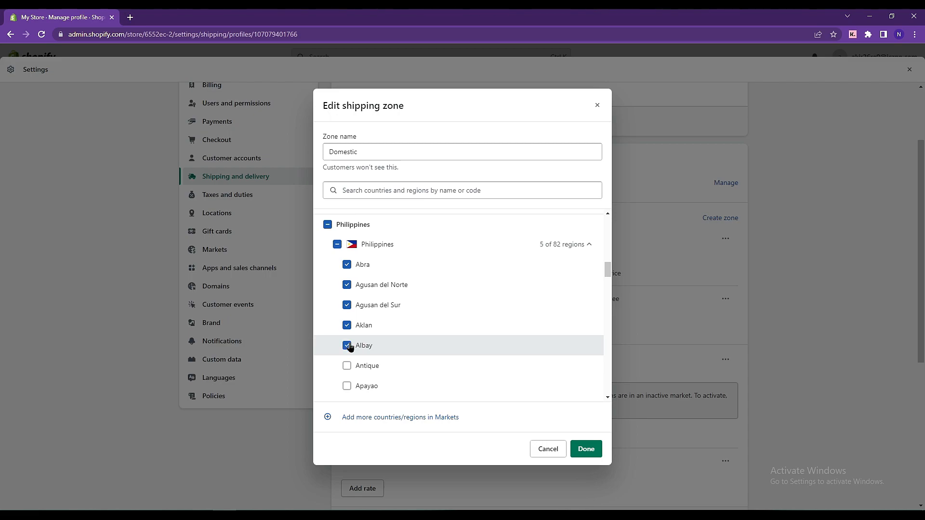
click(347, 366)
click(347, 386)
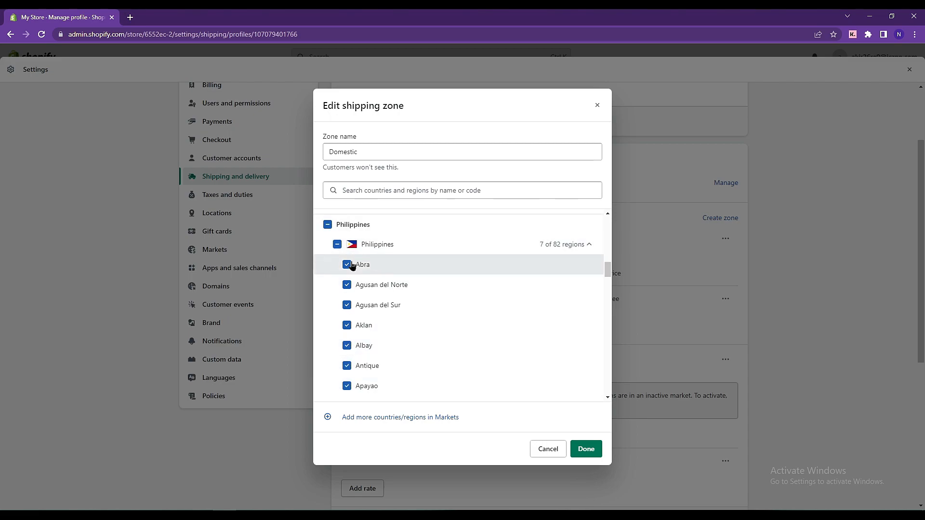
Rename the shipping zone to "North Philippines" and apply the zone changes
click(380, 158)
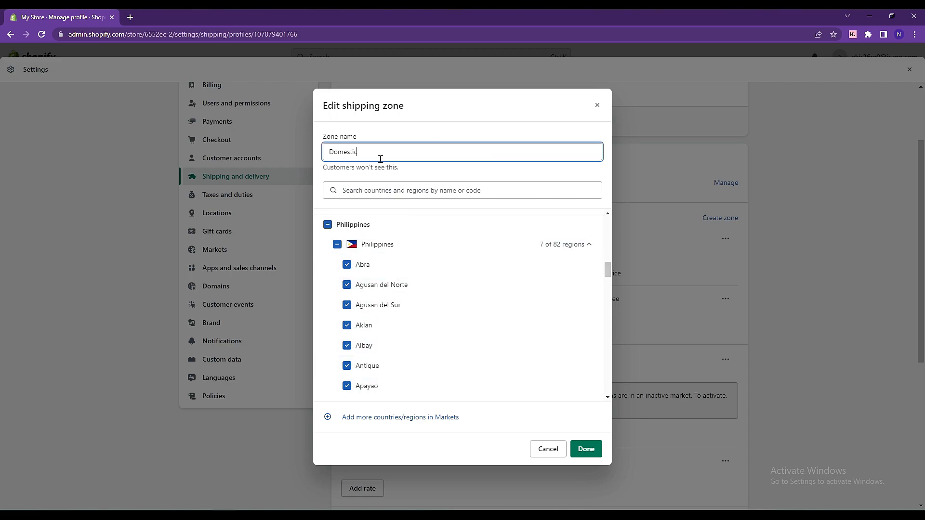
double_click(380, 157)
text(North Philippines)
click(587, 449)
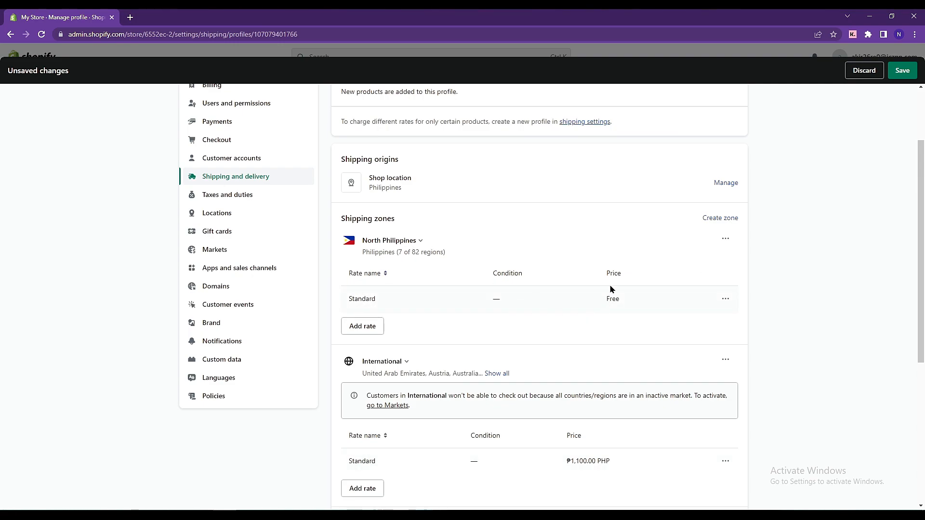
Set the North Philippines zone's Standard rate price to 100 PHP and check the options for adding another rate
click(727, 300)
click(723, 323)
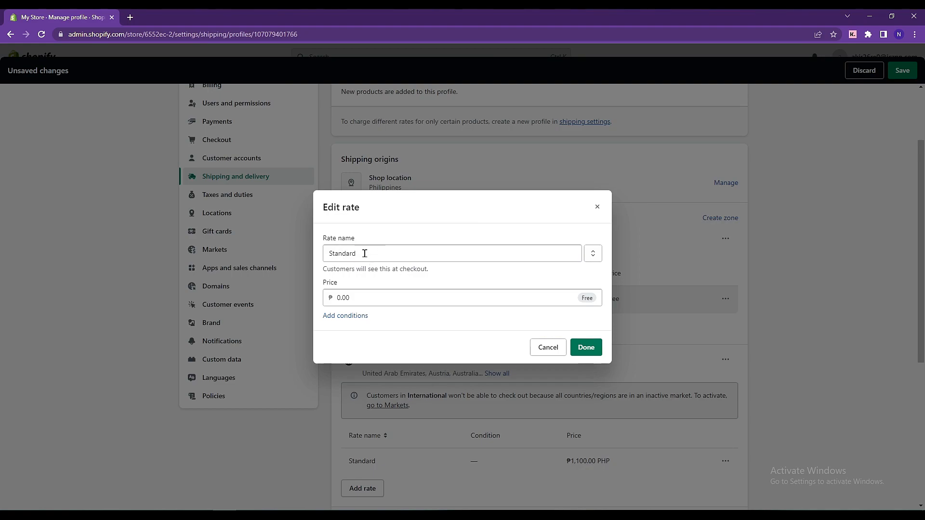
click(376, 299)
key(ctrl+a)
text(100)
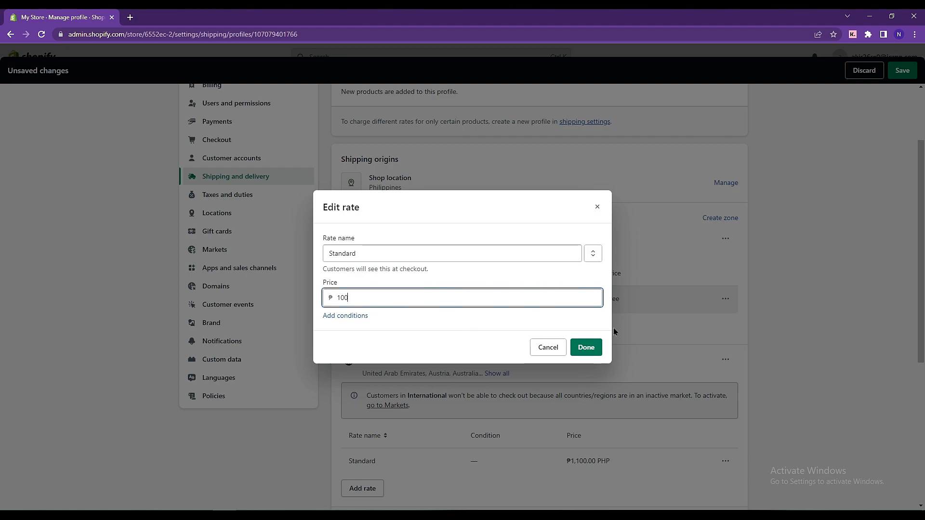
click(587, 349)
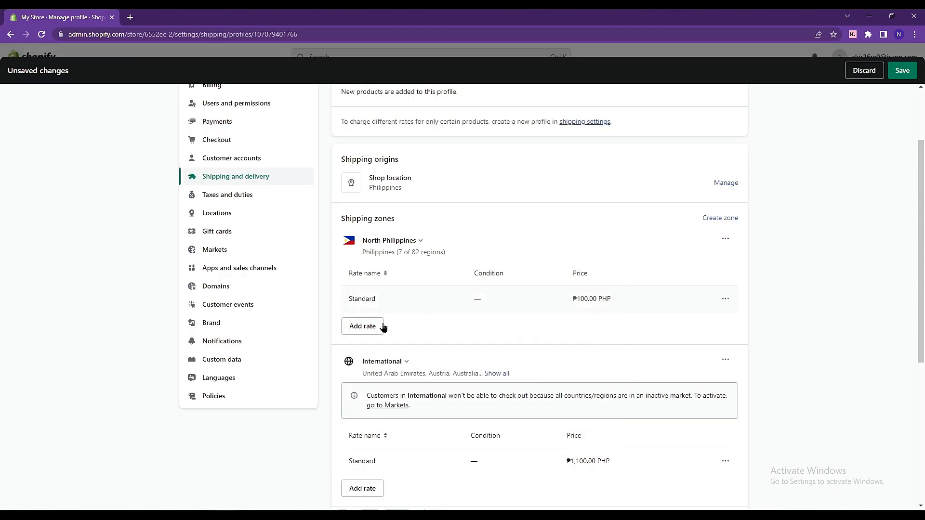
click(380, 325)
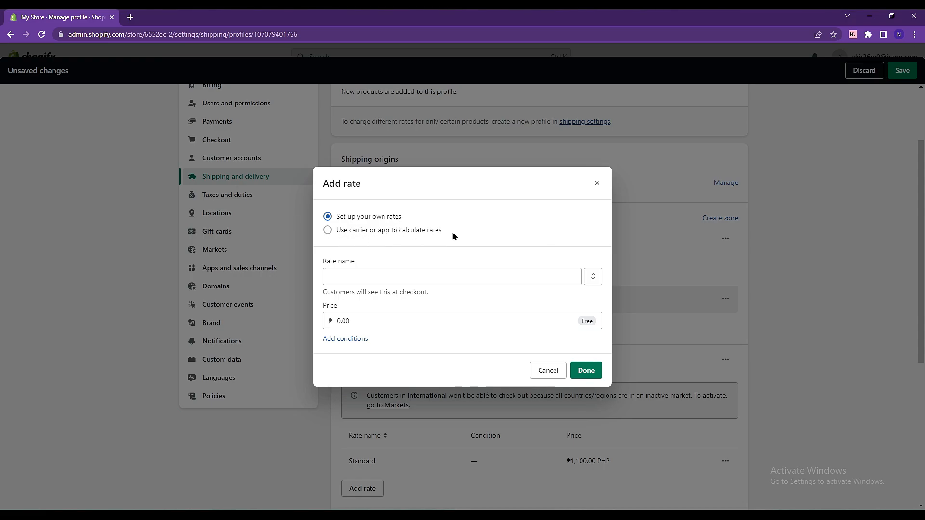
click(597, 183)
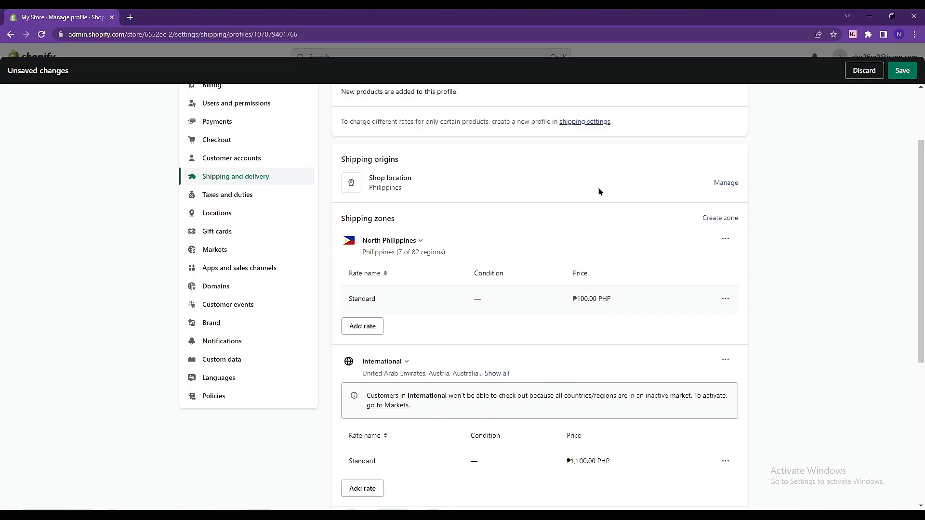
click(720, 222)
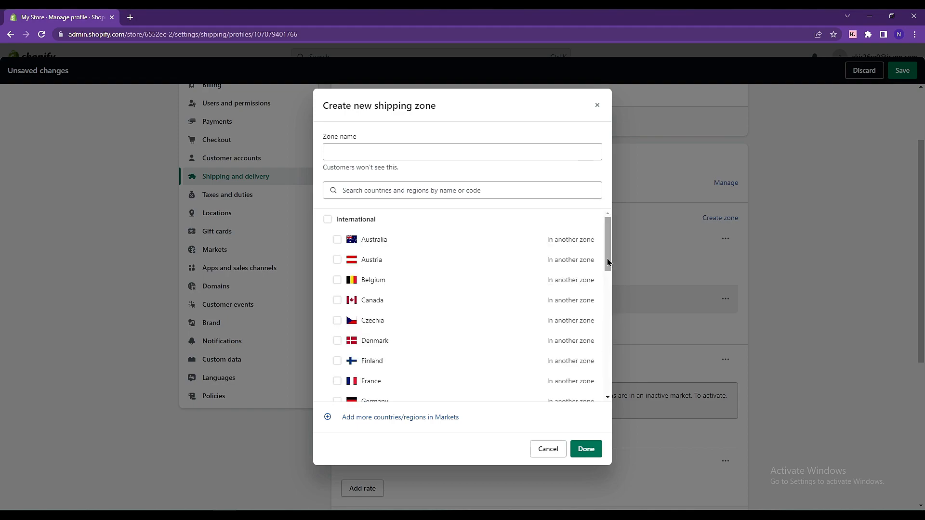
drag(608, 260, 609, 388)
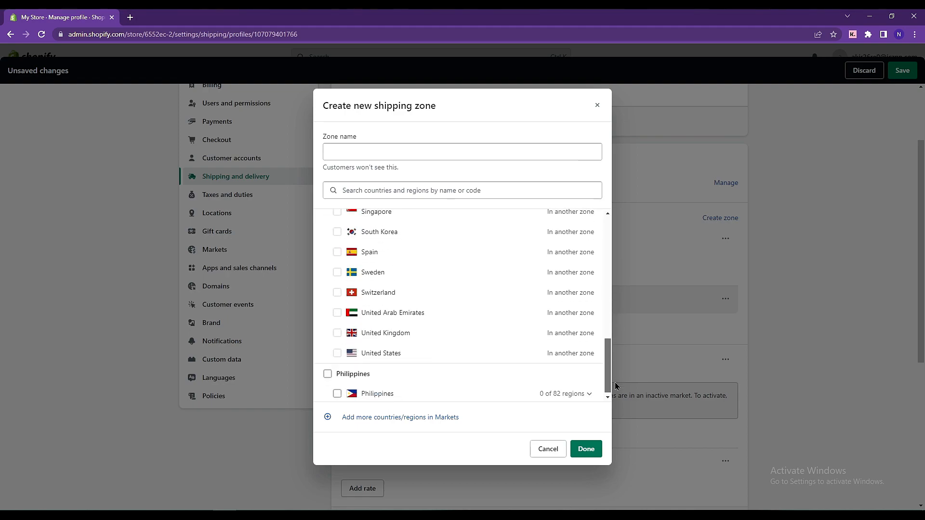
click(580, 392)
drag(608, 266, 611, 275)
scroll(610, 275, down, 2)
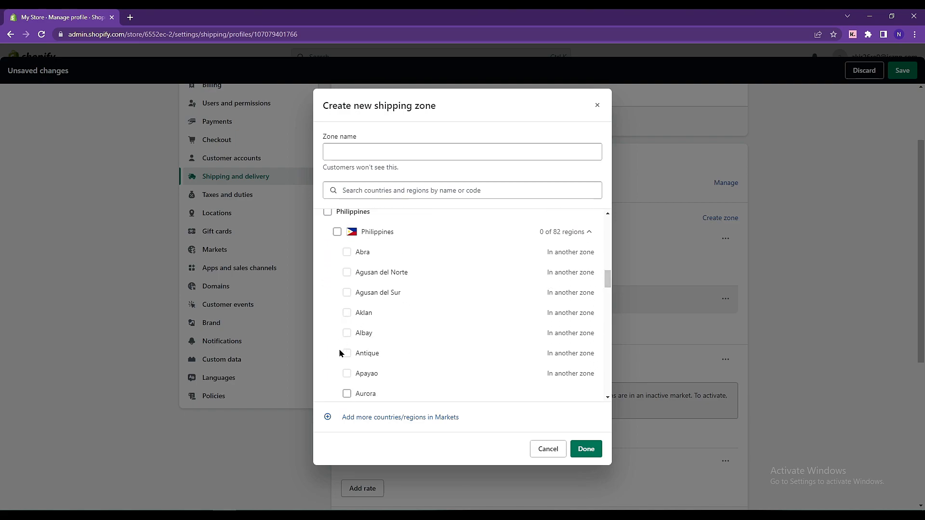
drag(611, 281, 607, 291)
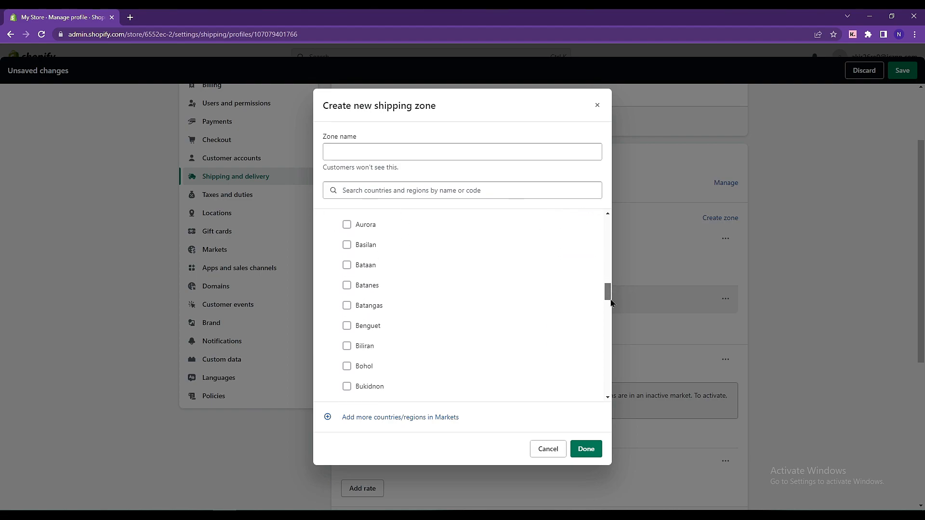
click(347, 226)
click(348, 244)
click(348, 230)
click(347, 246)
click(597, 105)
Open the International shipping zone for editing and deselect all of its countries
scroll(746, 208, down, 3)
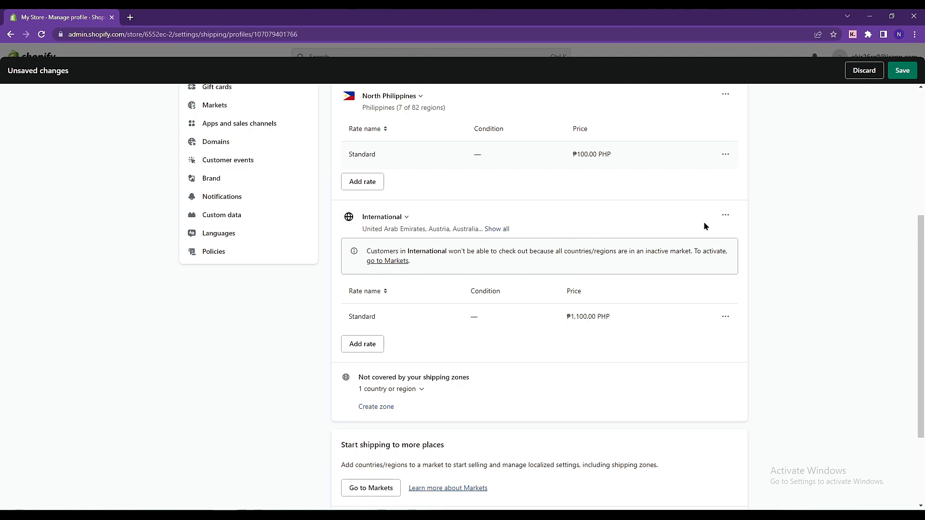
click(726, 218)
click(717, 245)
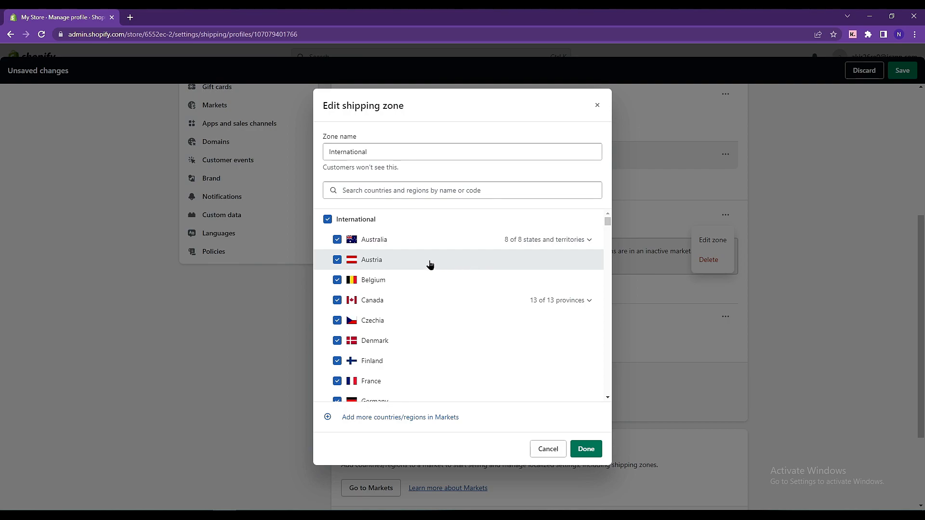
click(328, 220)
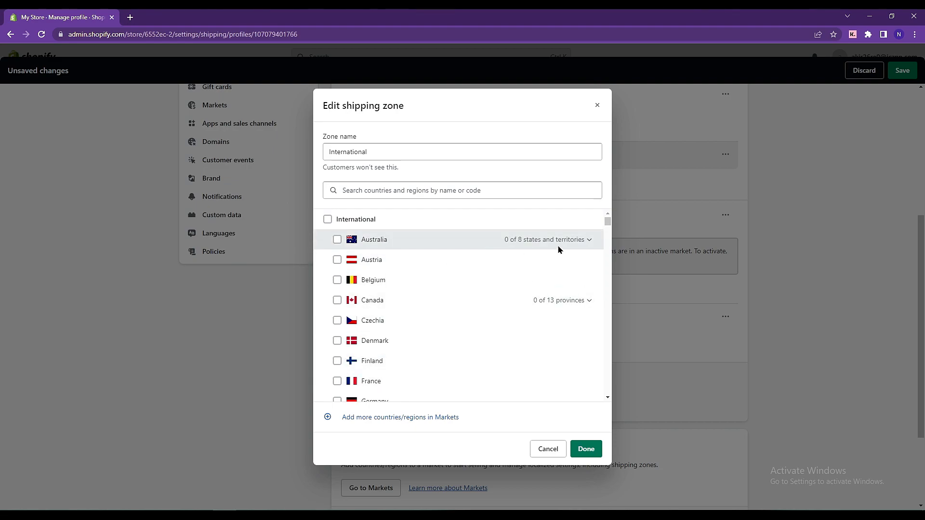
click(541, 241)
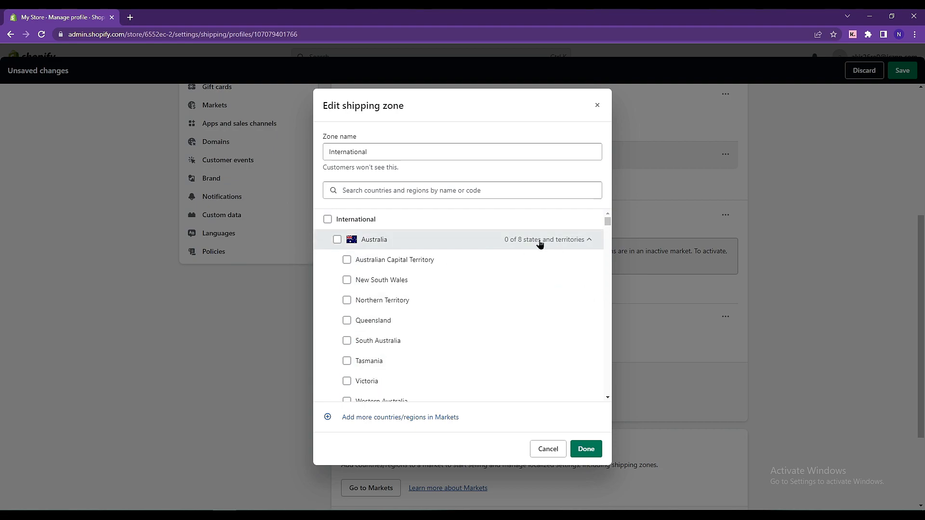
click(540, 241)
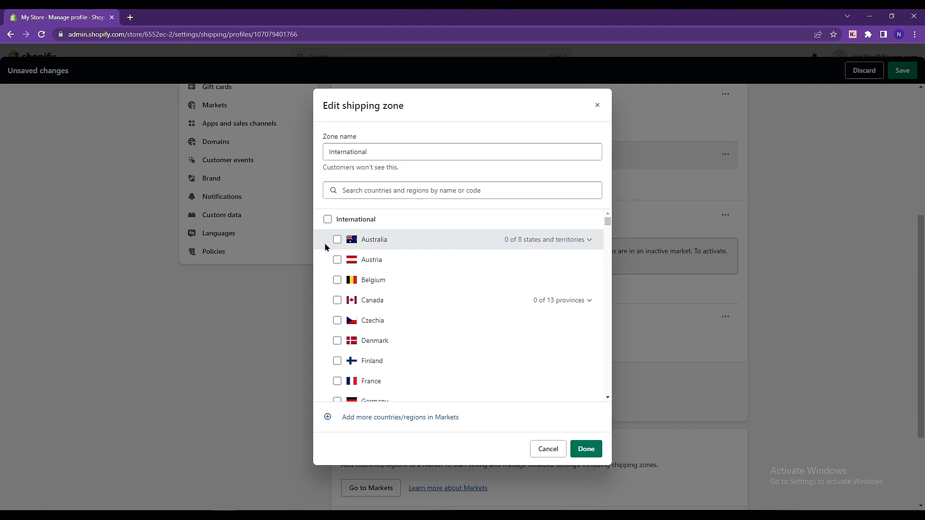
Include only the Canadian provinces Alberta, British Columbia and Manitoba in the International zone and apply the zone changes
click(338, 300)
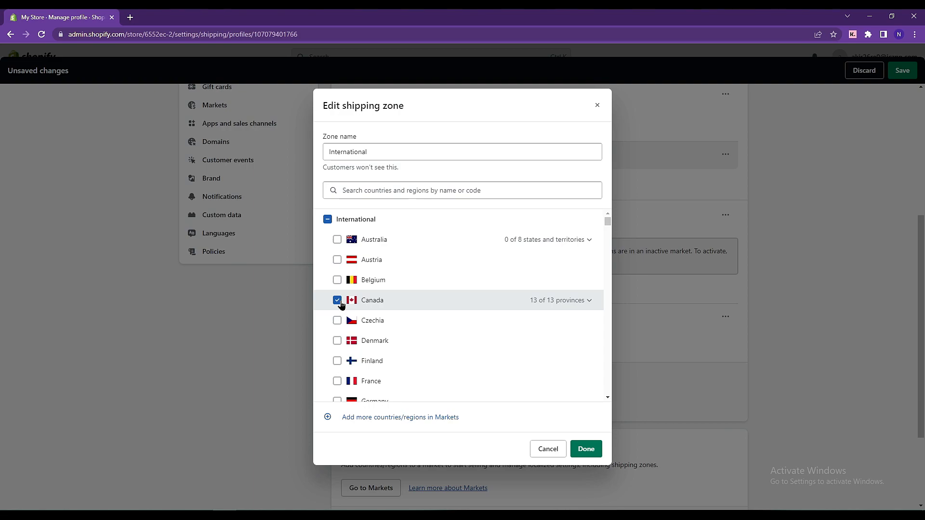
click(337, 300)
click(570, 300)
scroll(410, 318, down, 1)
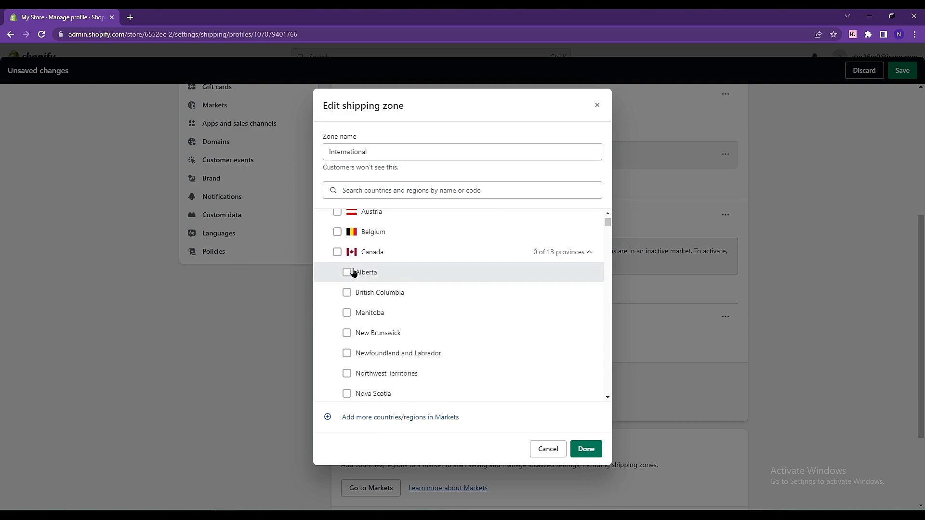
click(348, 273)
click(348, 293)
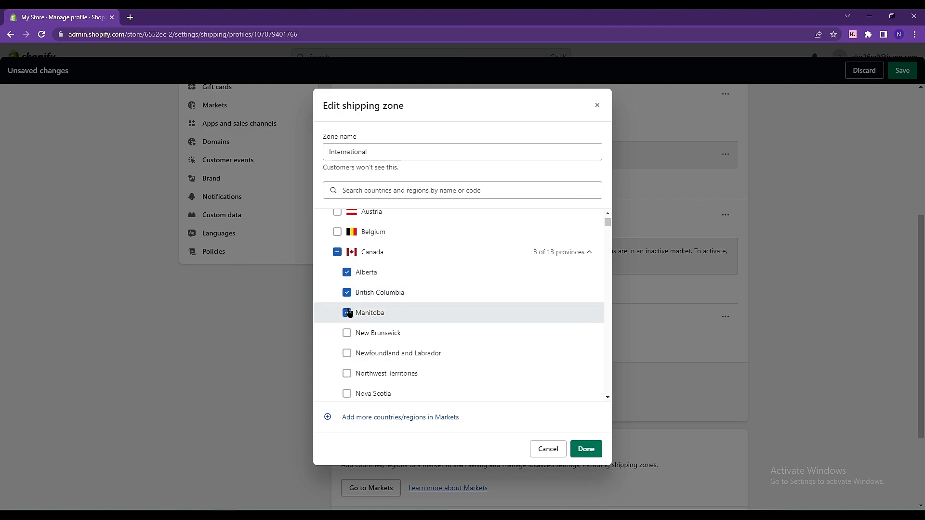
click(583, 449)
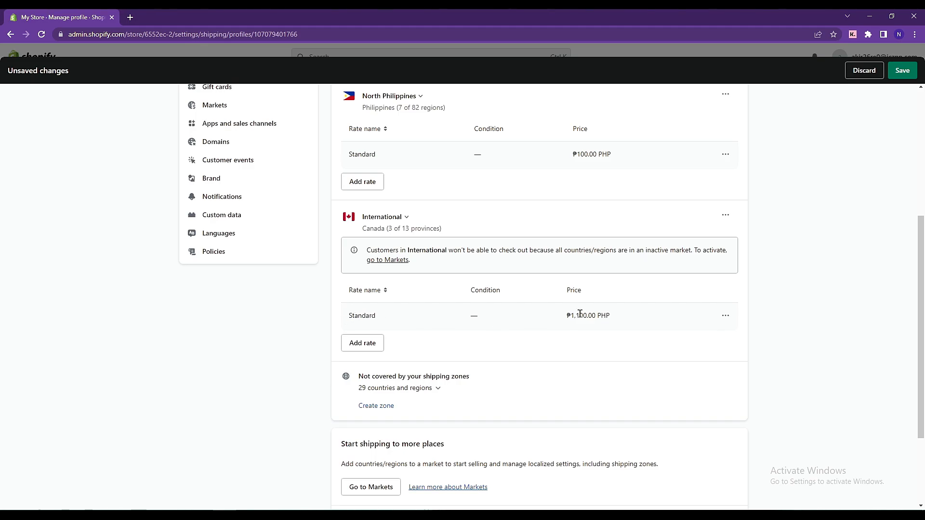
Set the International zone's Standard rate price to 2,000 PHP
click(724, 316)
click(719, 340)
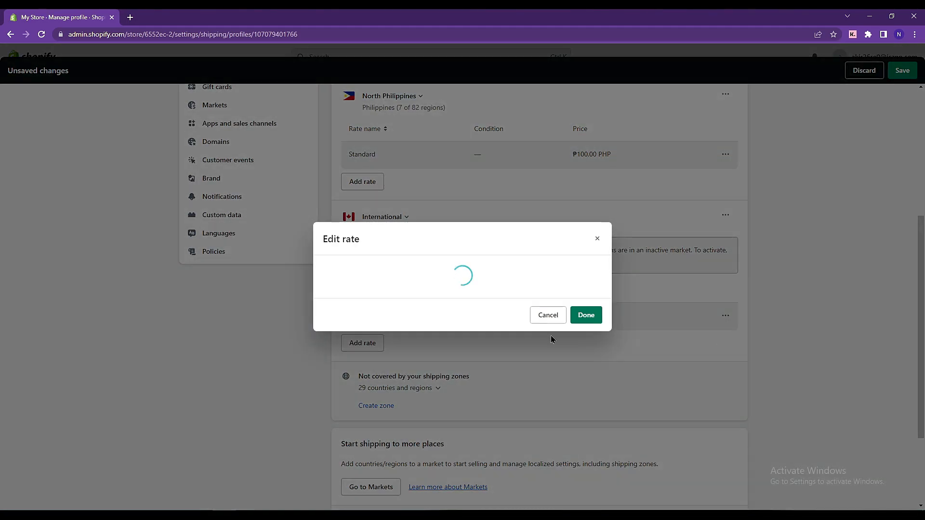
click(441, 300)
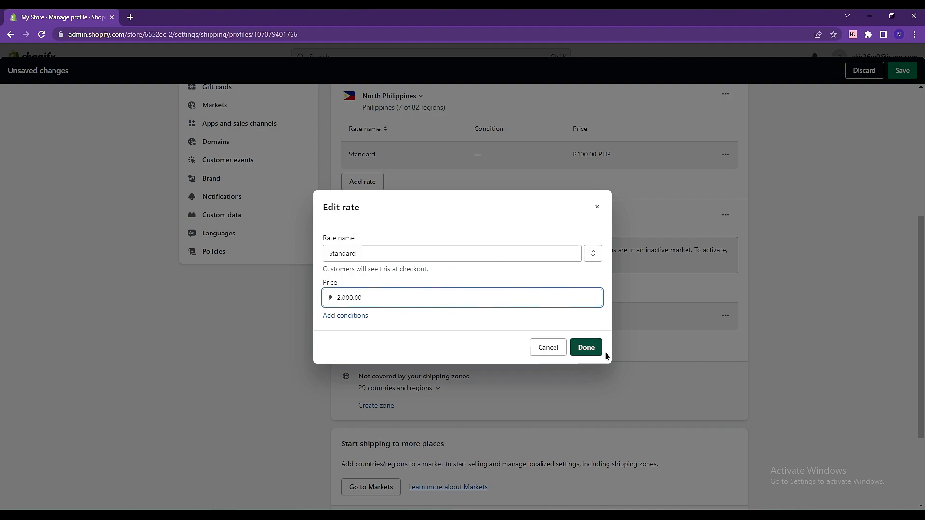
click(587, 348)
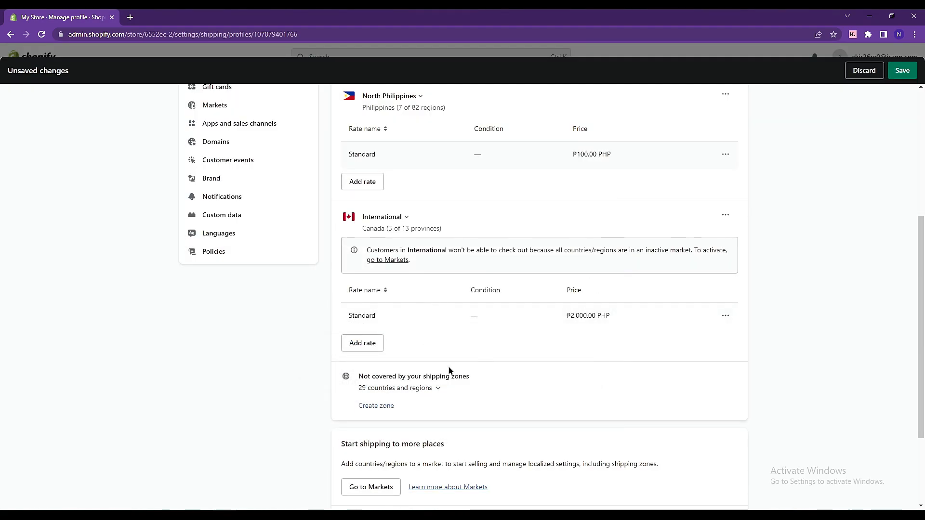
click(377, 406)
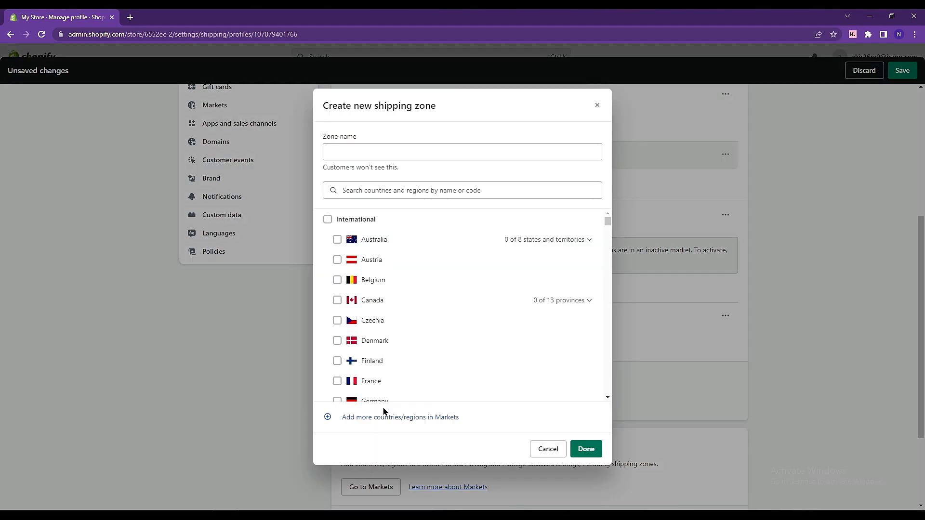
scroll(404, 248, down, 3)
scroll(405, 250, down, 5)
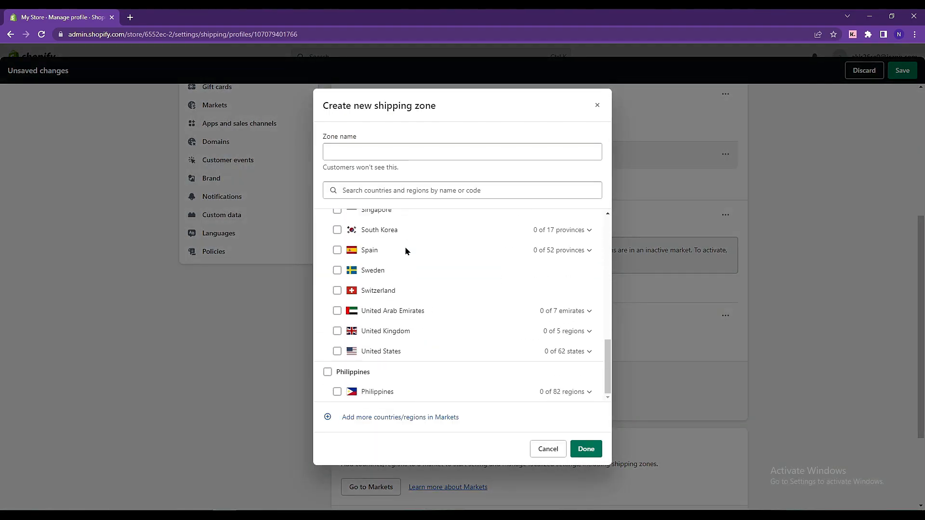
Save the general shipping profile with its edited zones and rates
scroll(406, 250, up, 5)
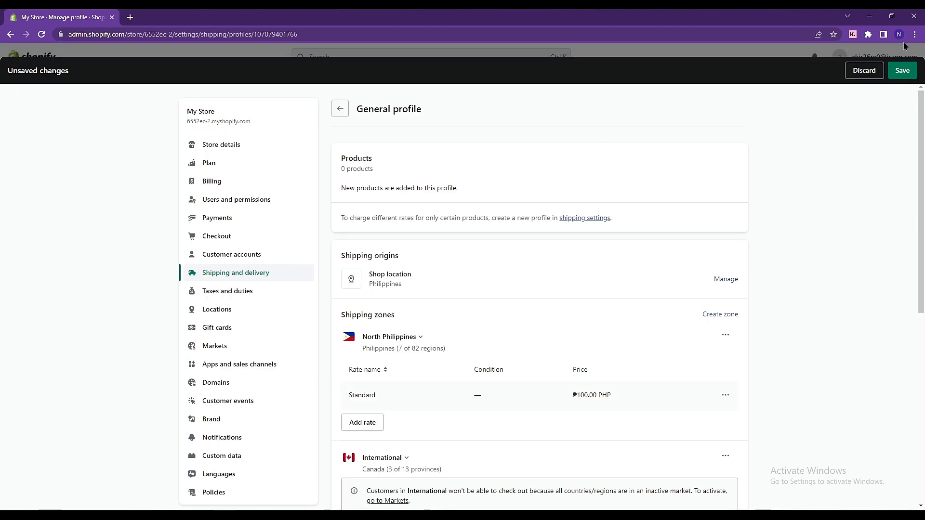
click(908, 76)
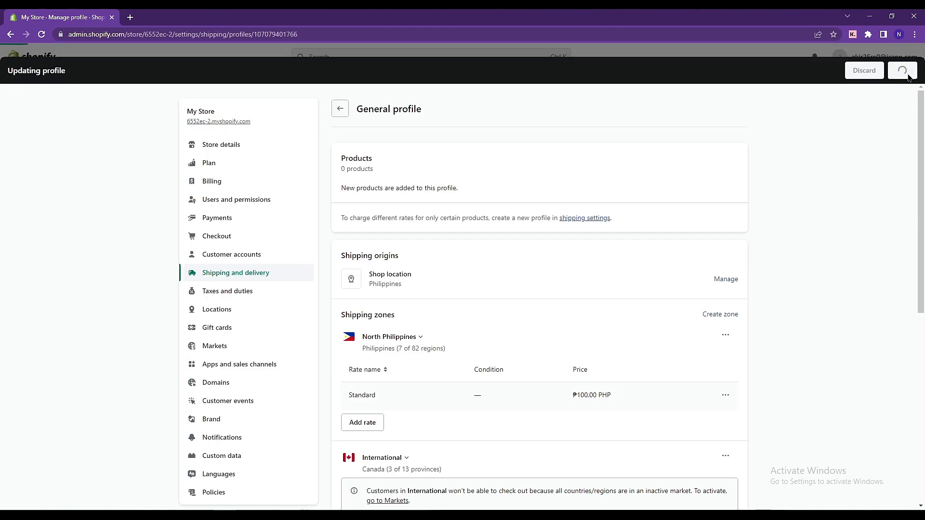